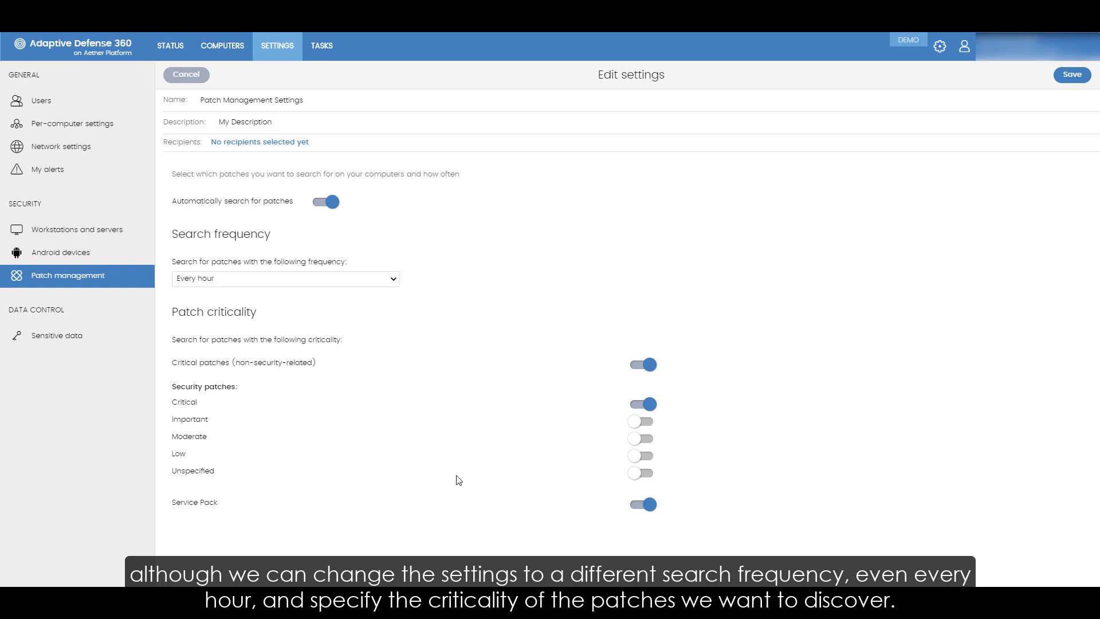
- Save the Patch Management Settings and open the Patch management dashboard
left_click(1072, 75)
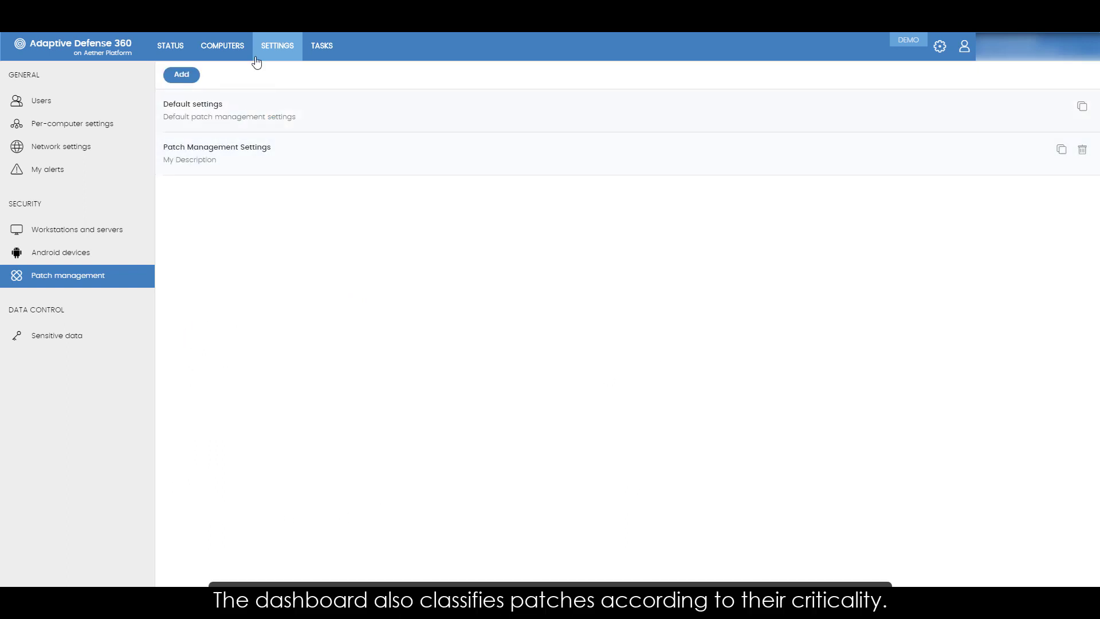
left_click(170, 45)
left_click(109, 143)
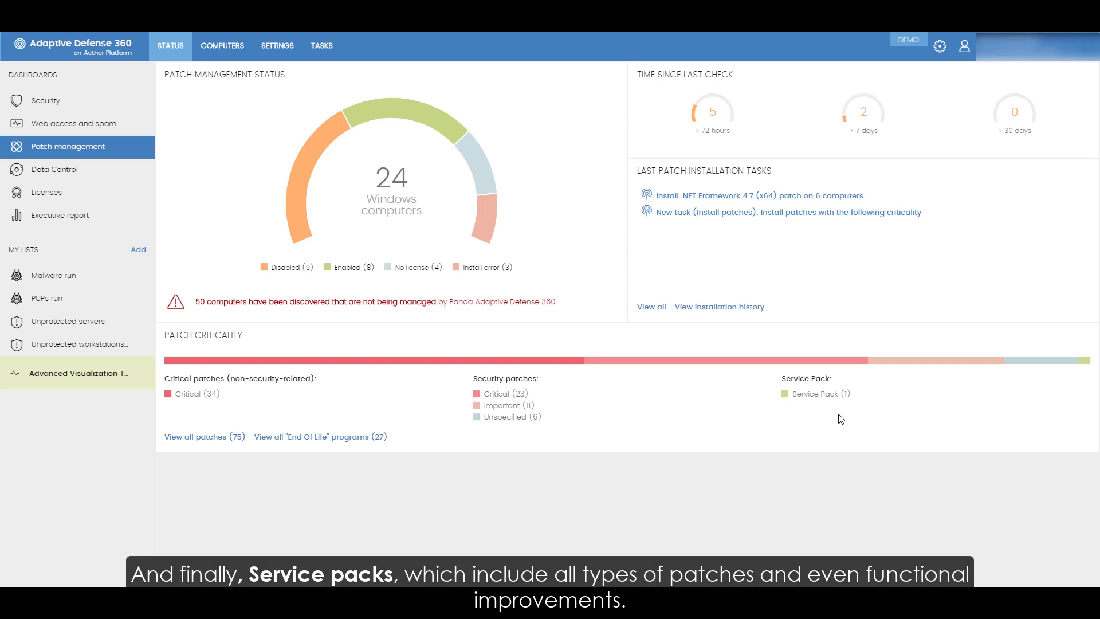
- Review the full list of available patches, its filter options and the actions offered for the October 13, 2015 Windows 10 cumulative update
left_click(202, 438)
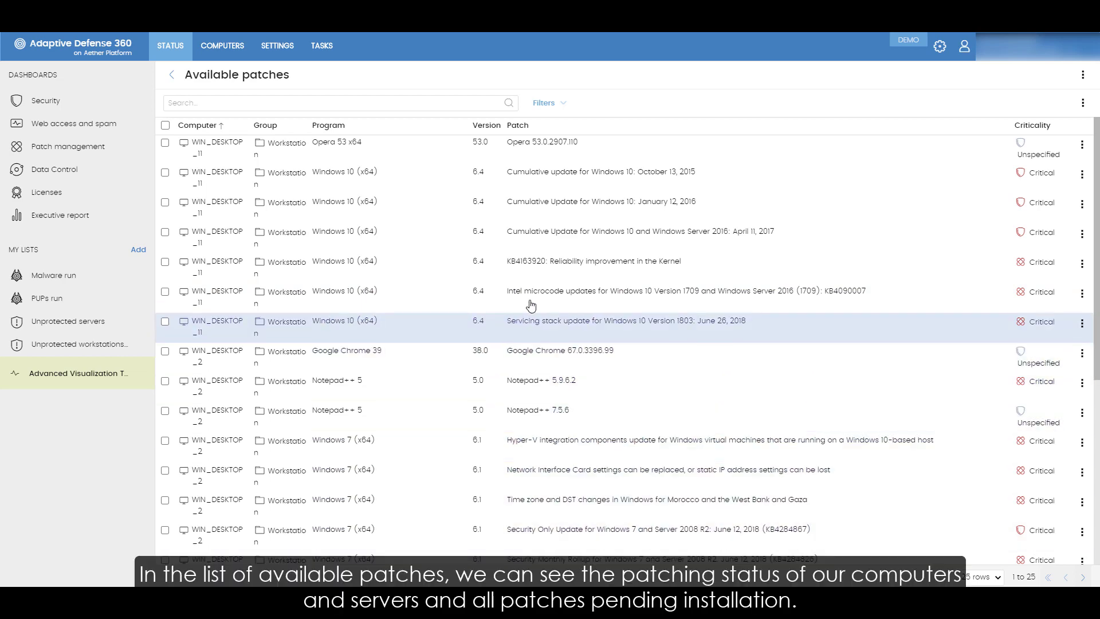
left_click(566, 105)
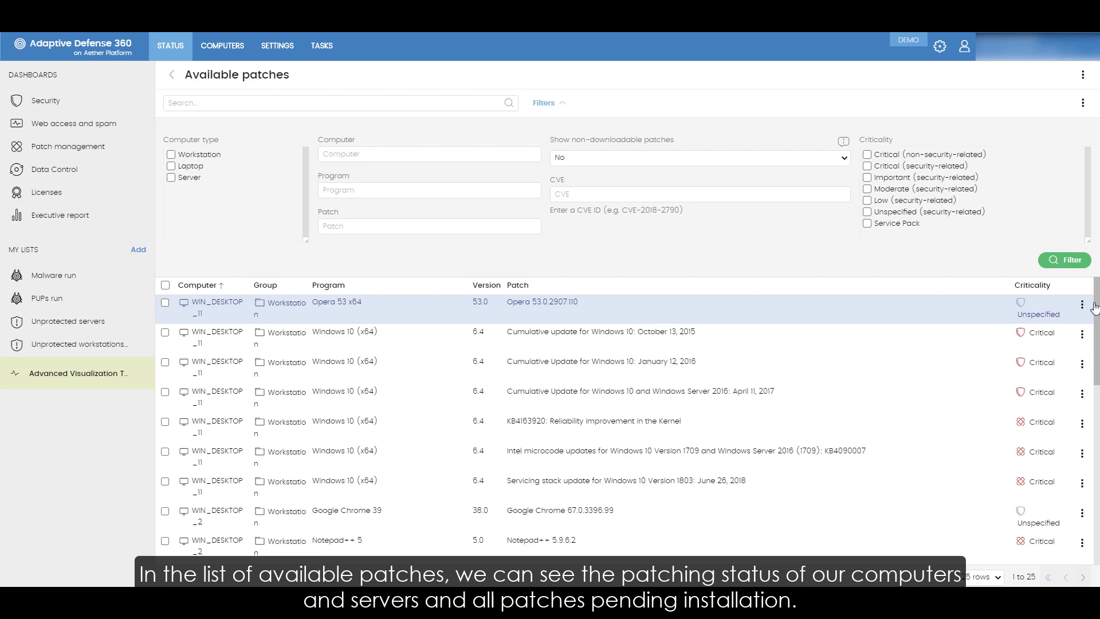
scroll(1094, 307, "down", 8)
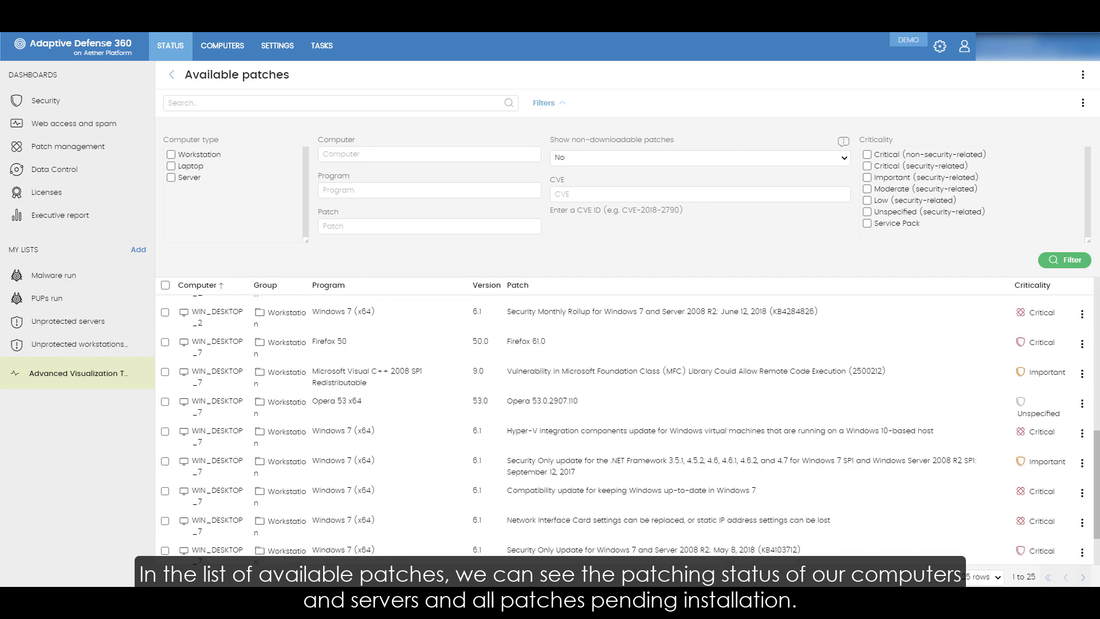
scroll(1091, 314, "up", 8)
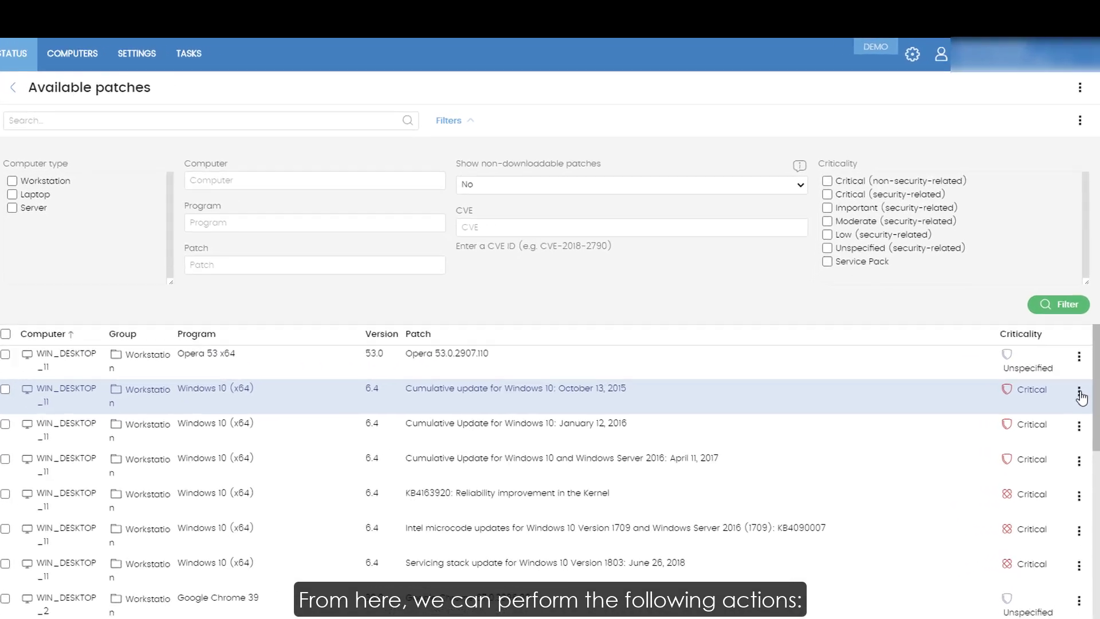
left_click(1082, 334)
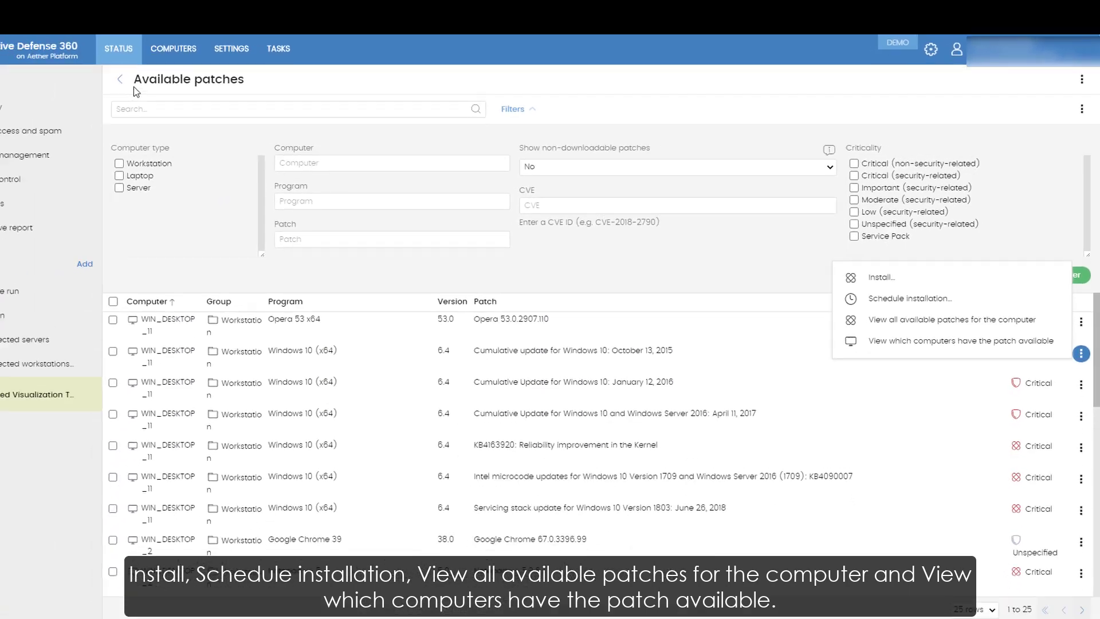
- Return to the dashboard, examine the list of "End Of Life" programs, and go back to the dashboard
left_click(120, 79)
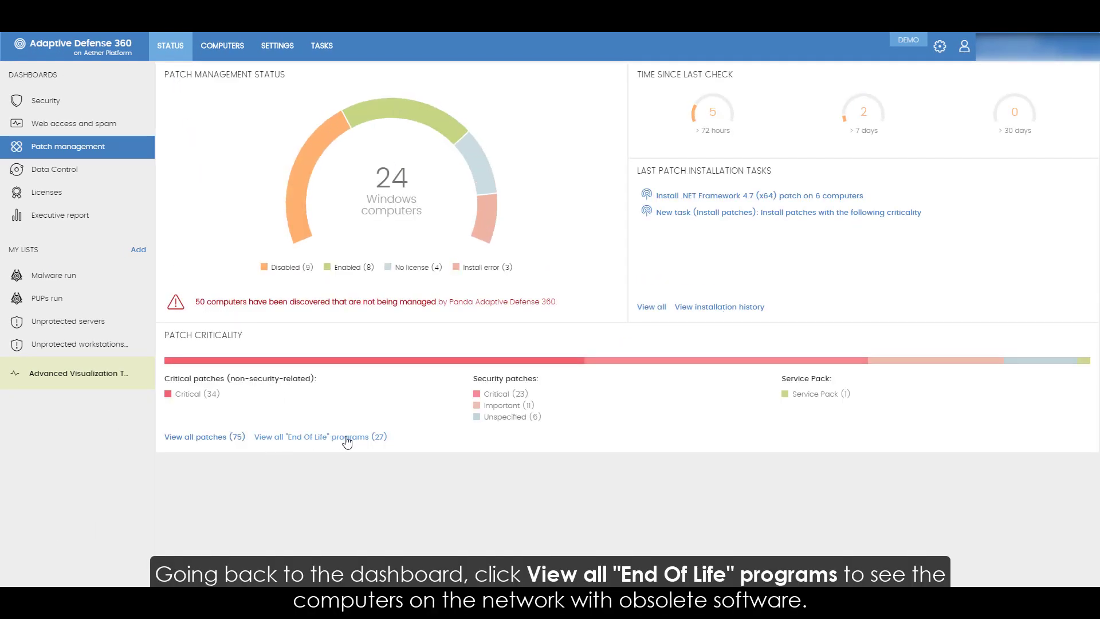
left_click(328, 439)
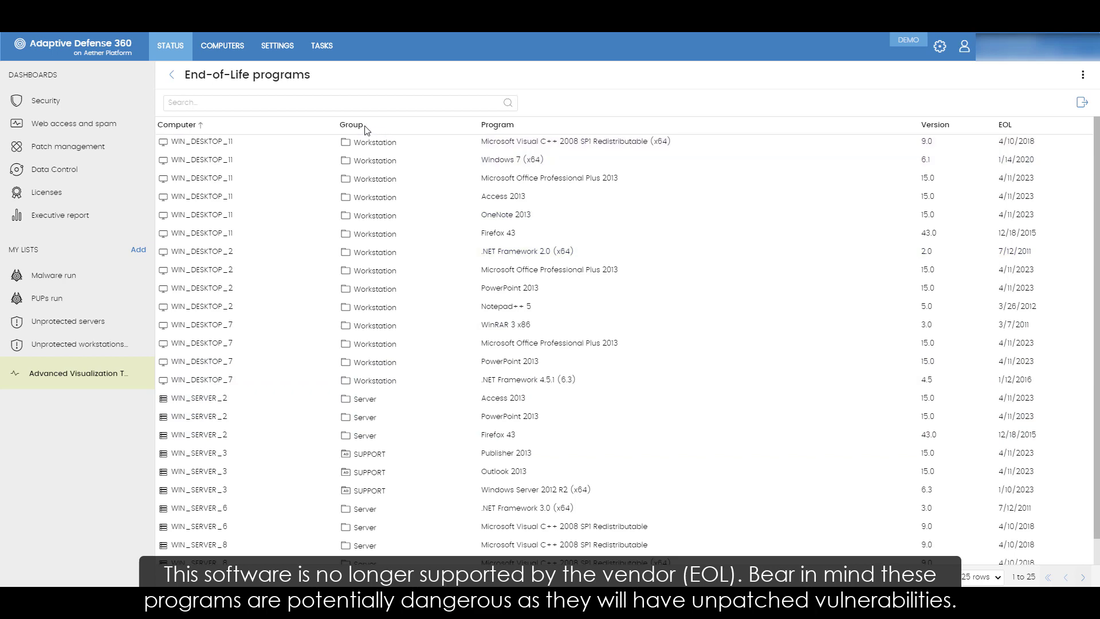
left_click(175, 76)
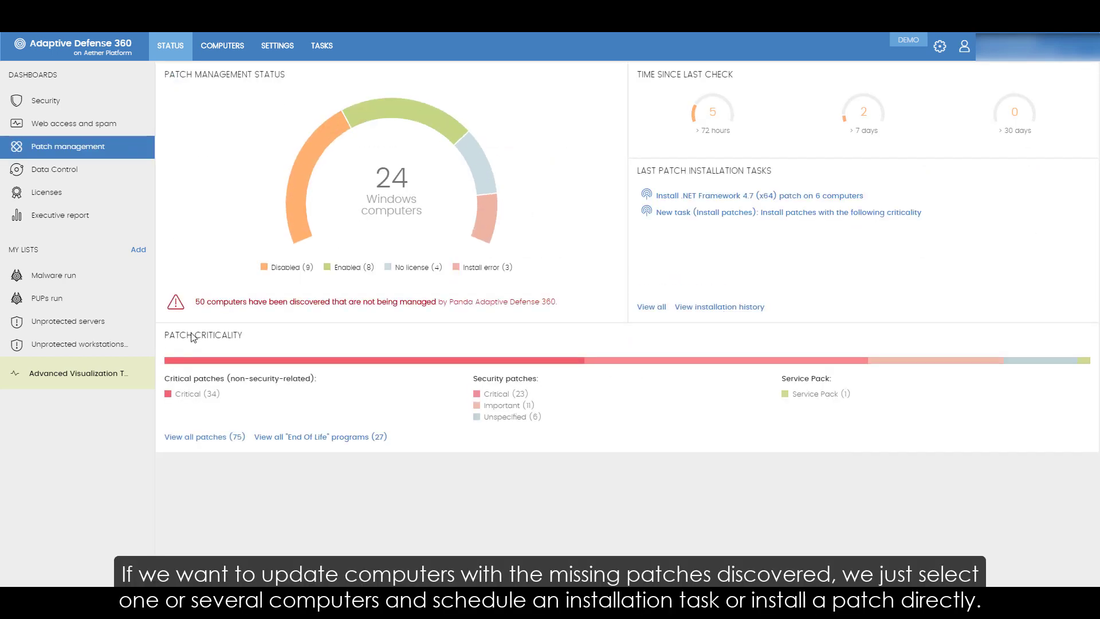
- In the list of all available patches, select every listed patch and install the selection
left_click(214, 438)
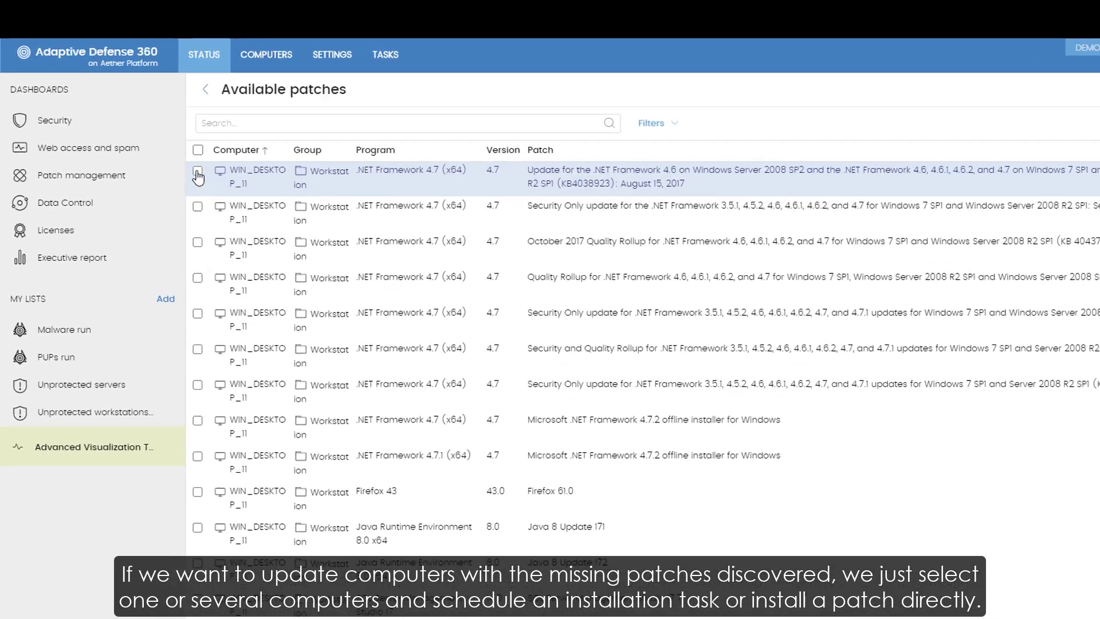
left_click(165, 143)
left_click(199, 150)
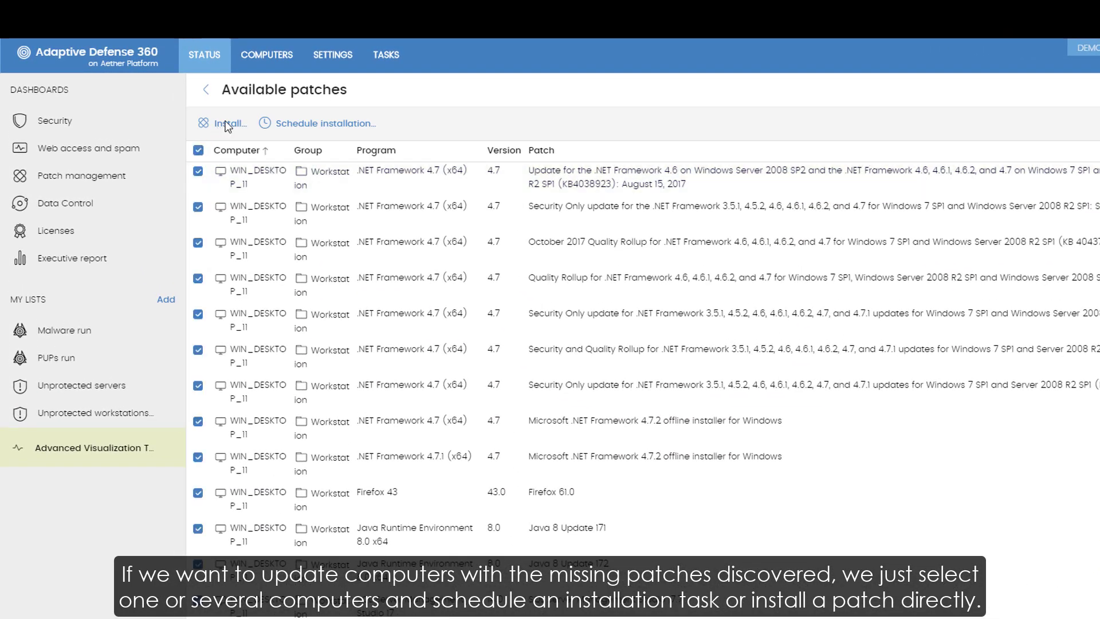
left_click(225, 124)
left_click(679, 226)
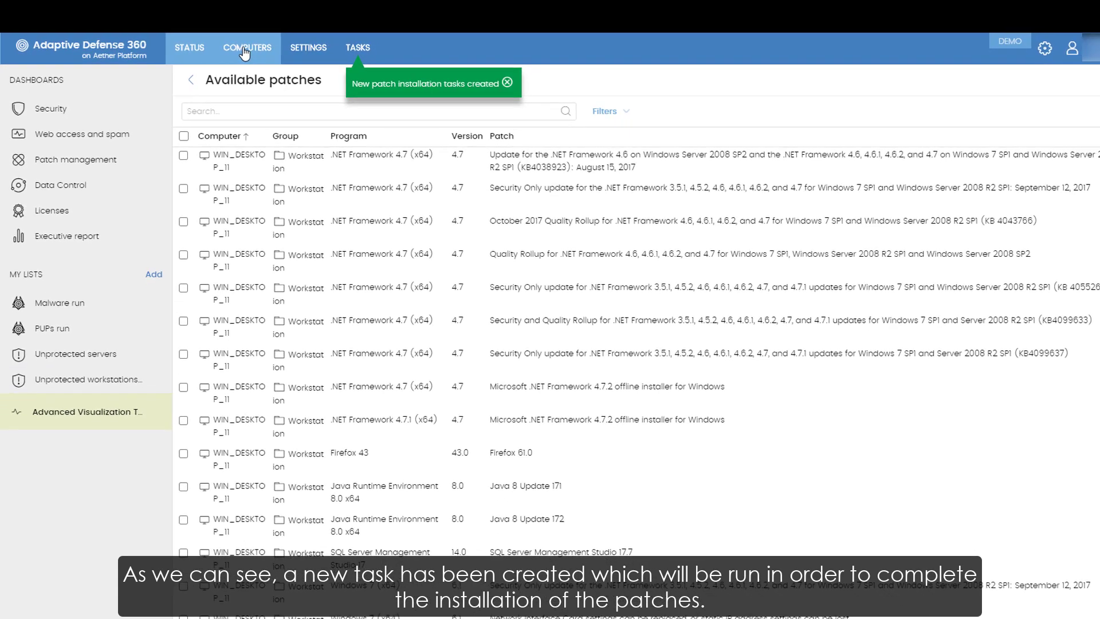
- Filter the computers list with the saved Windows filter and open that filter for editing
left_click(245, 52)
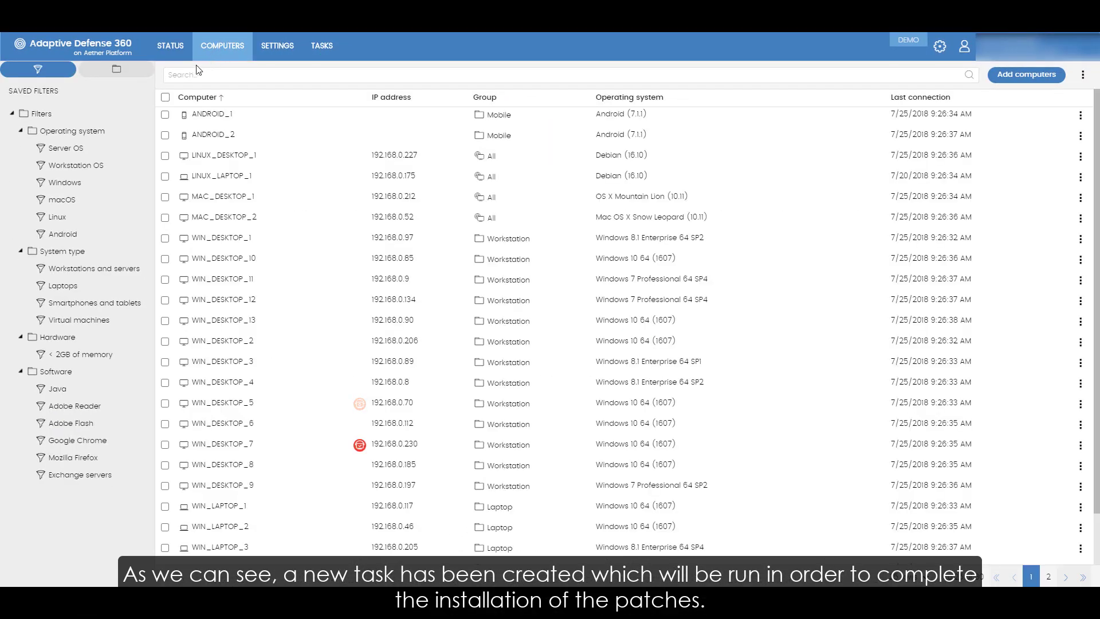
left_click(117, 185)
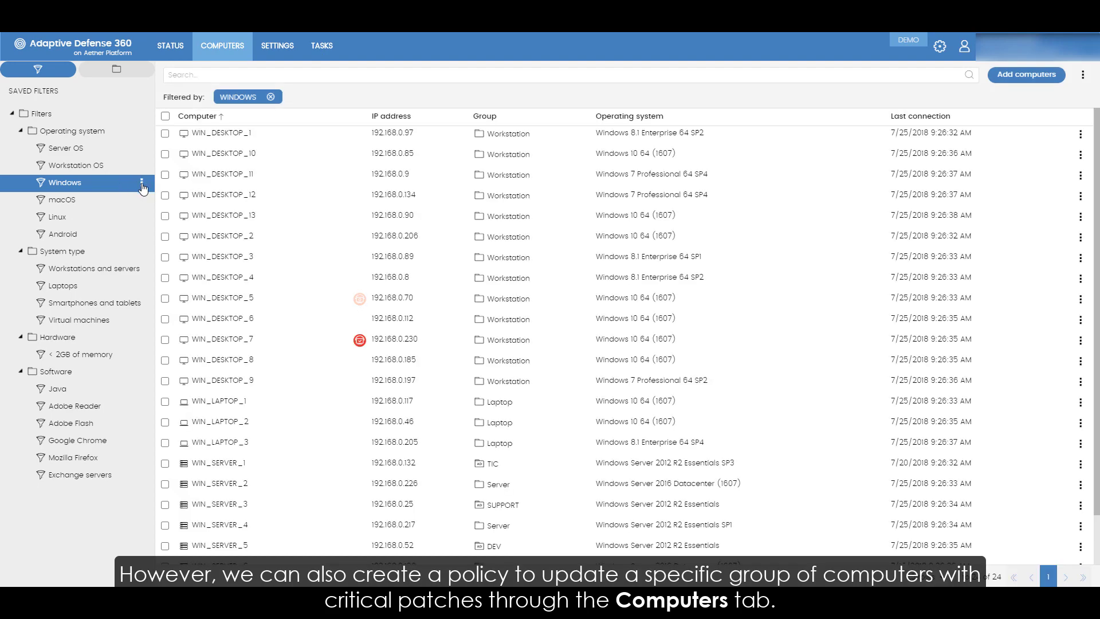
left_click(142, 183)
left_click(204, 264)
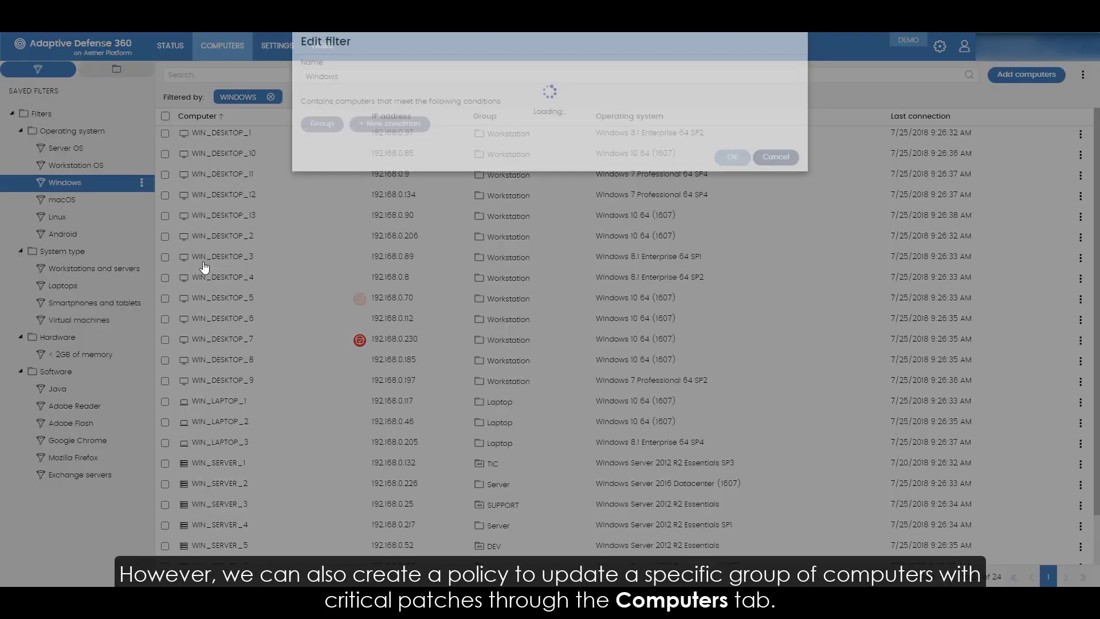
- Add an AND condition to the Windows filter requiring the computer's Group to be equal to the Workstation group under All\Windows, and confirm it
left_click(396, 169)
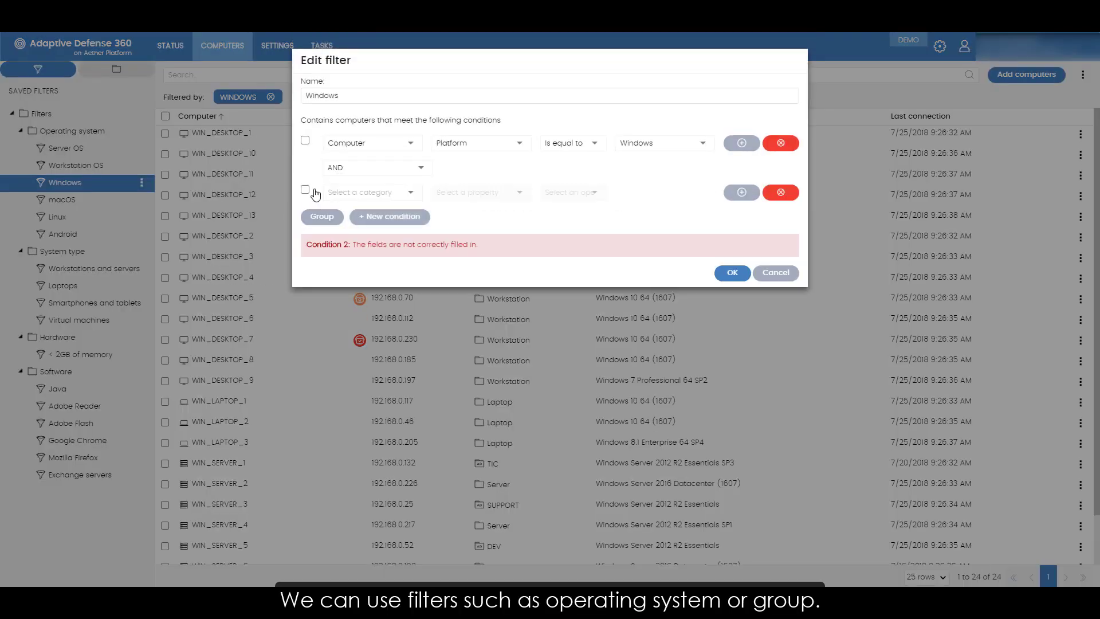
left_click(364, 192)
left_click(374, 210)
left_click(459, 192)
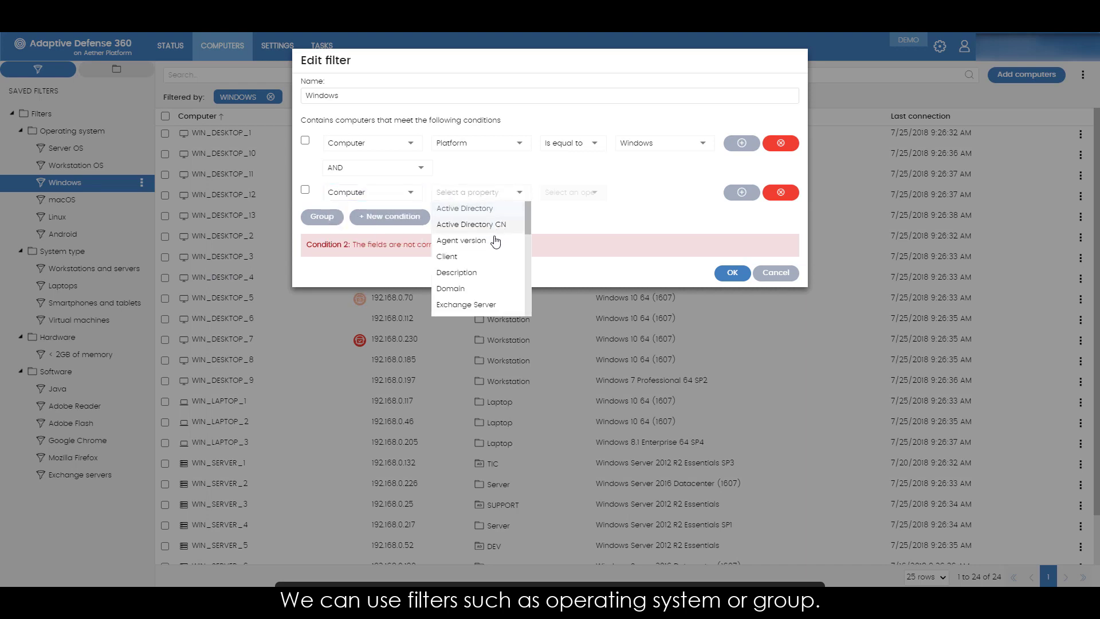
scroll(495, 241, "down", 2)
left_click(474, 228)
left_click(573, 192)
left_click(574, 218)
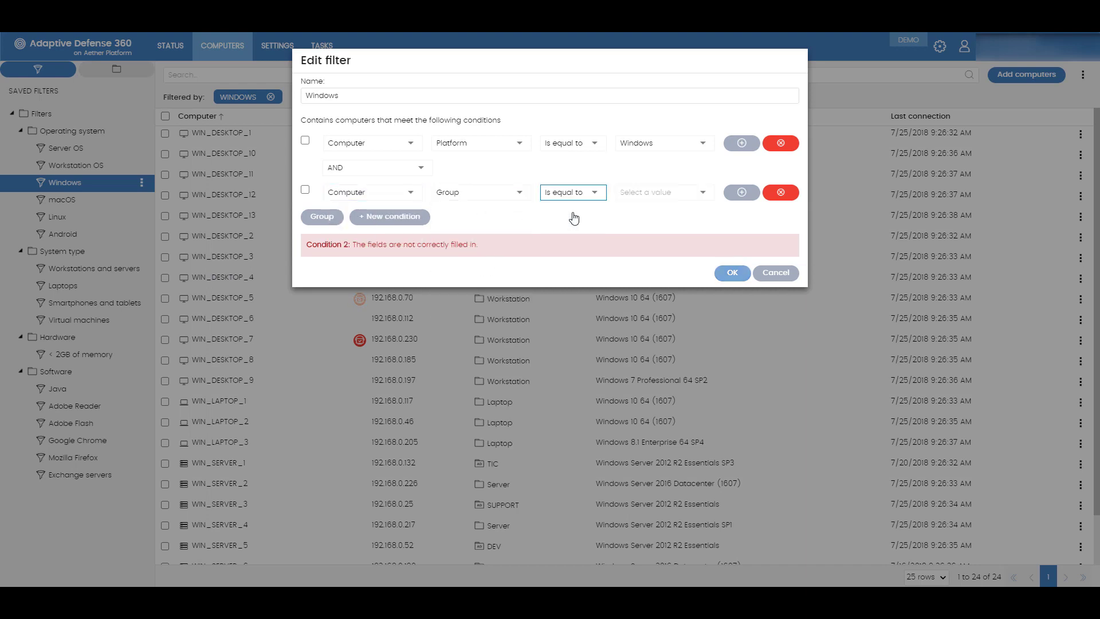
left_click(662, 192)
scroll(676, 240, "down", 1)
left_click(687, 249)
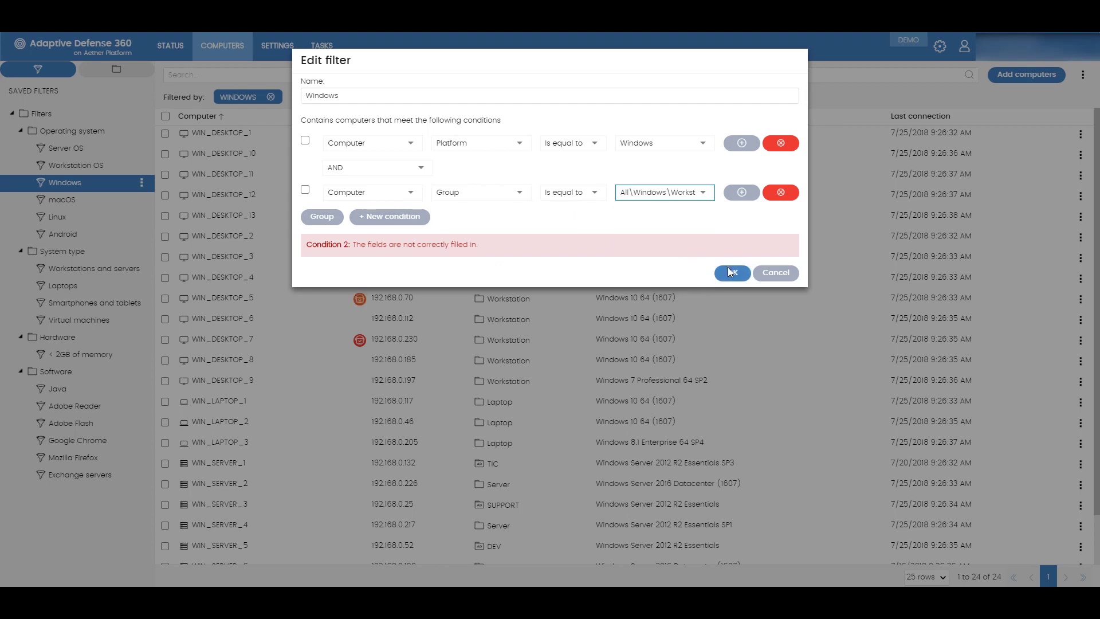
left_click(728, 268)
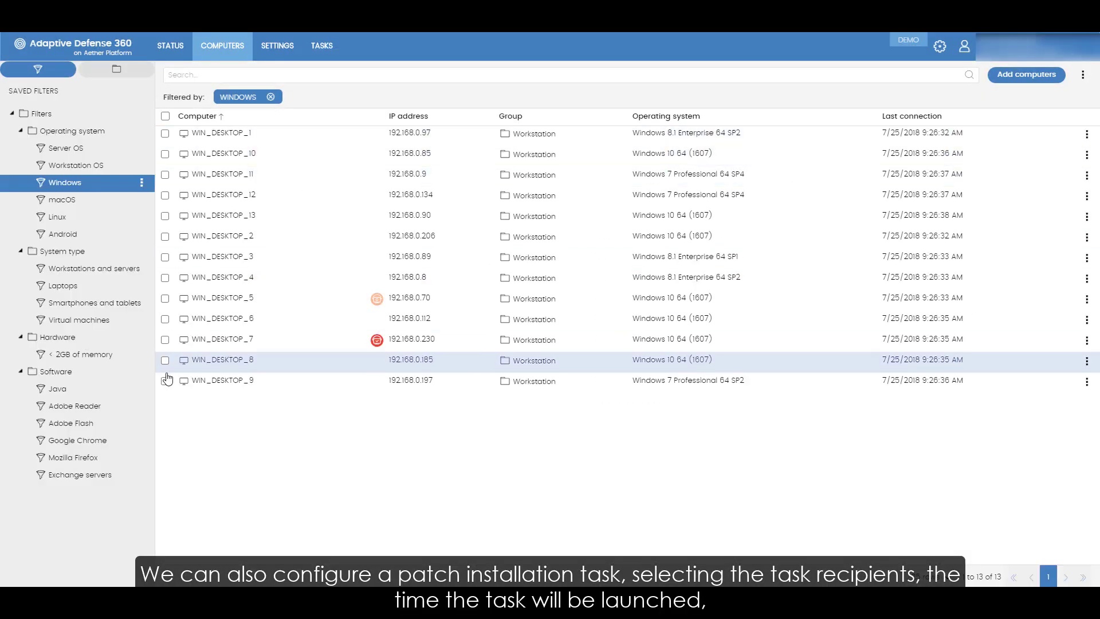
- Select all the filtered Windows workstations and create a scheduled patch installation task for them
left_click(165, 117)
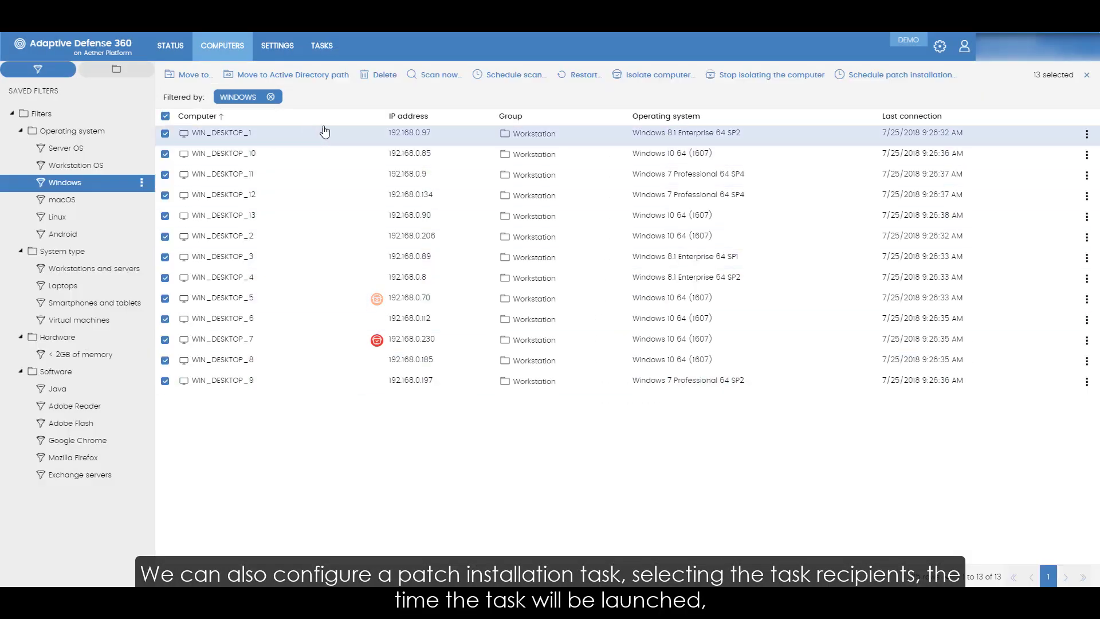
left_click(913, 78)
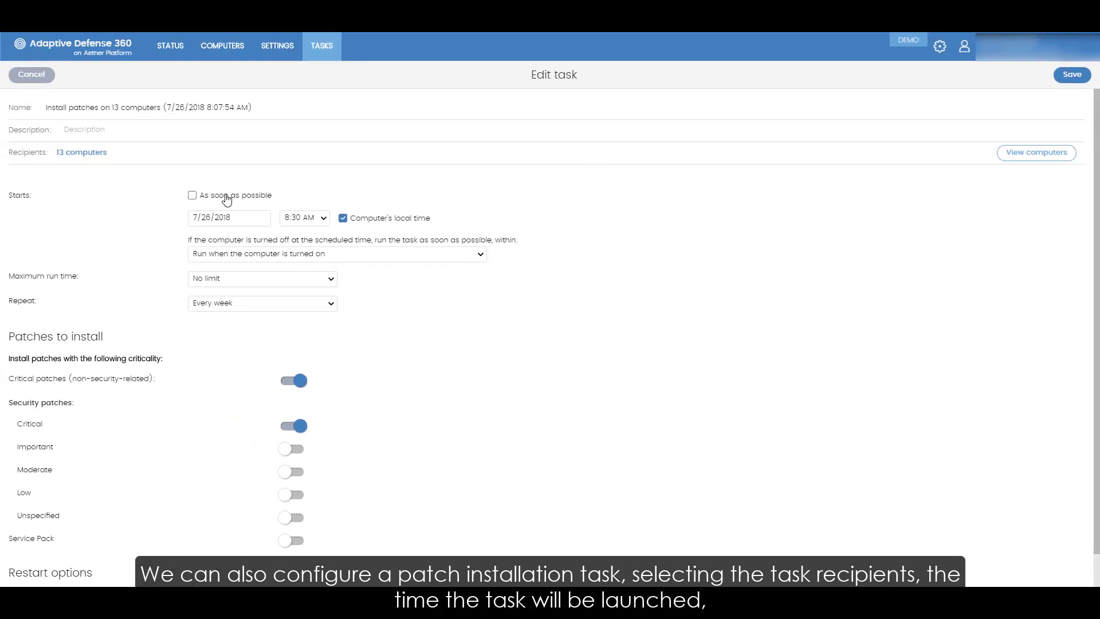
- Examine the task's options for turned-off computers, maximum run time, repetition and automatic restart without changing them
scroll(226, 199, "down", 1)
left_click(269, 216)
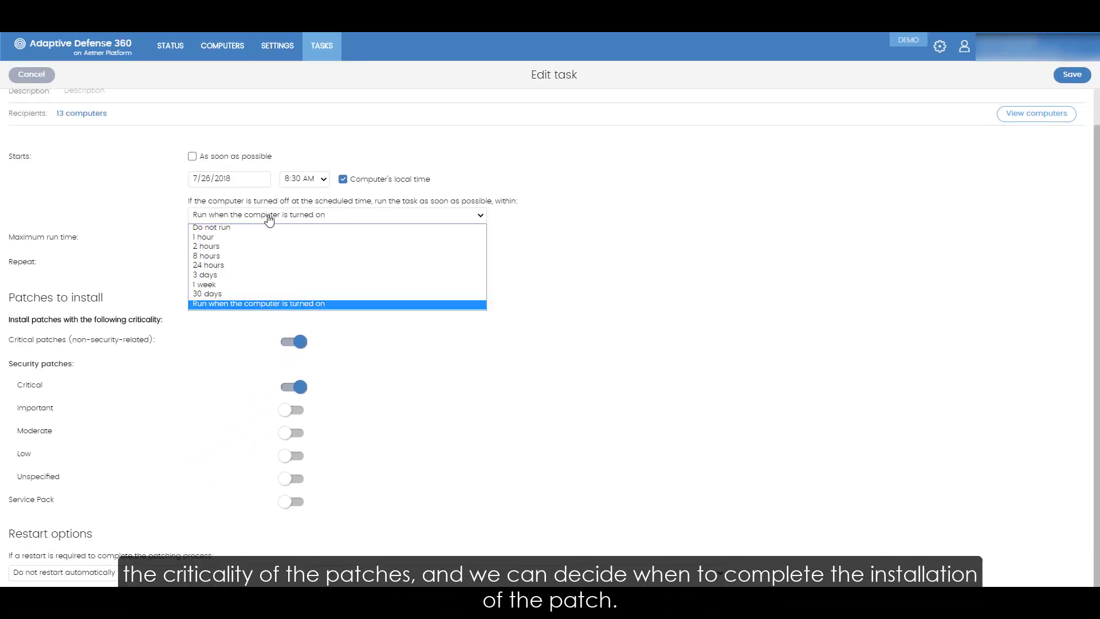
left_click(226, 341)
left_click(247, 245)
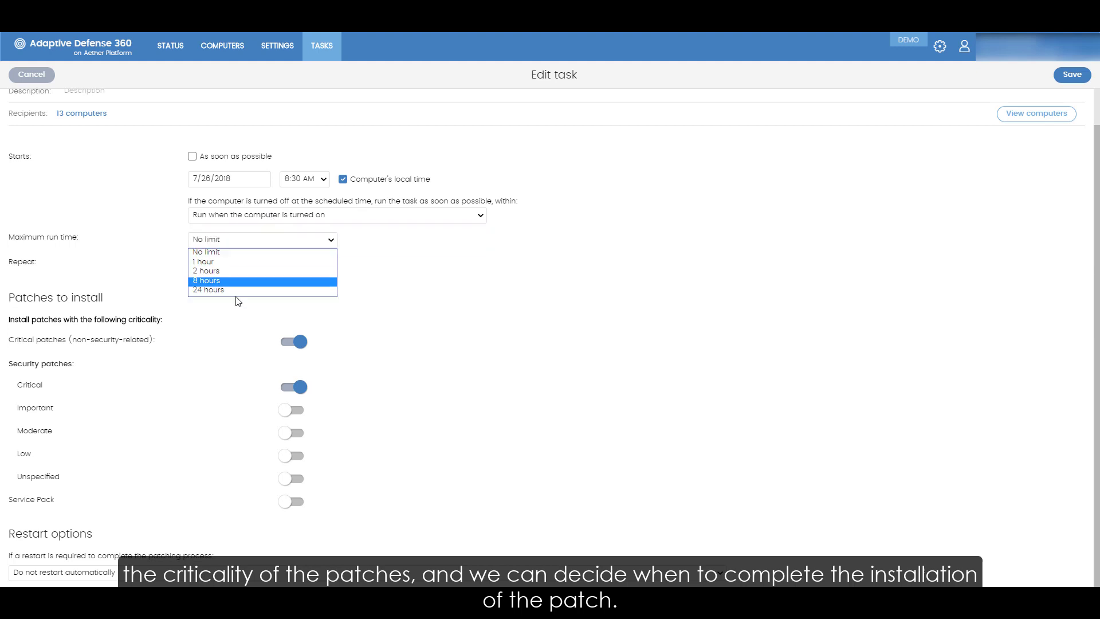
left_click(236, 335)
left_click(252, 265)
left_click(235, 327)
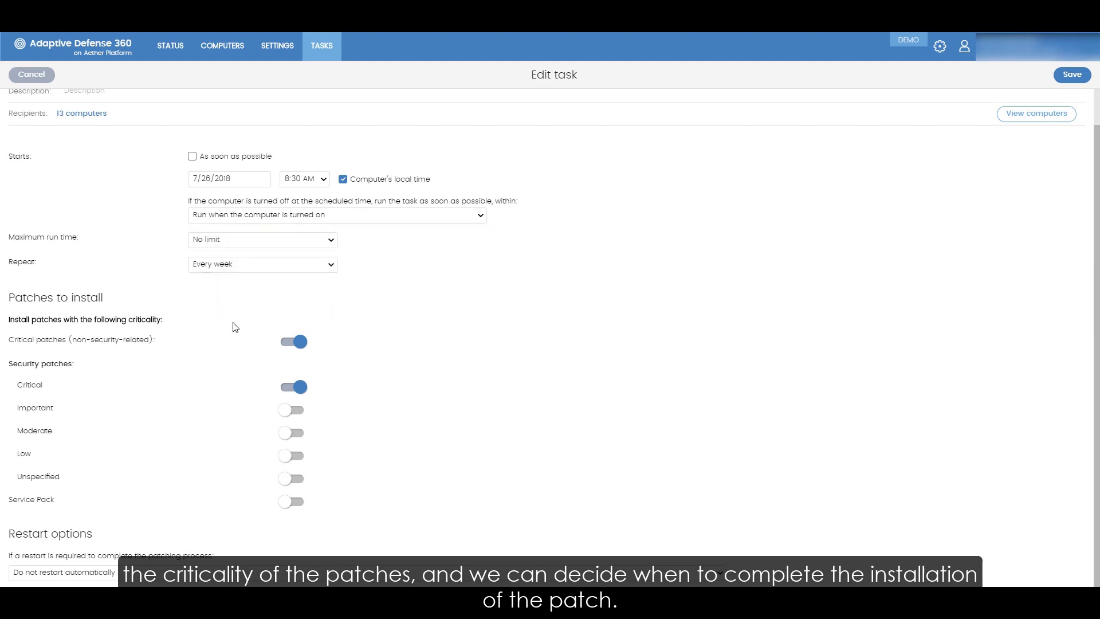
left_click(167, 573)
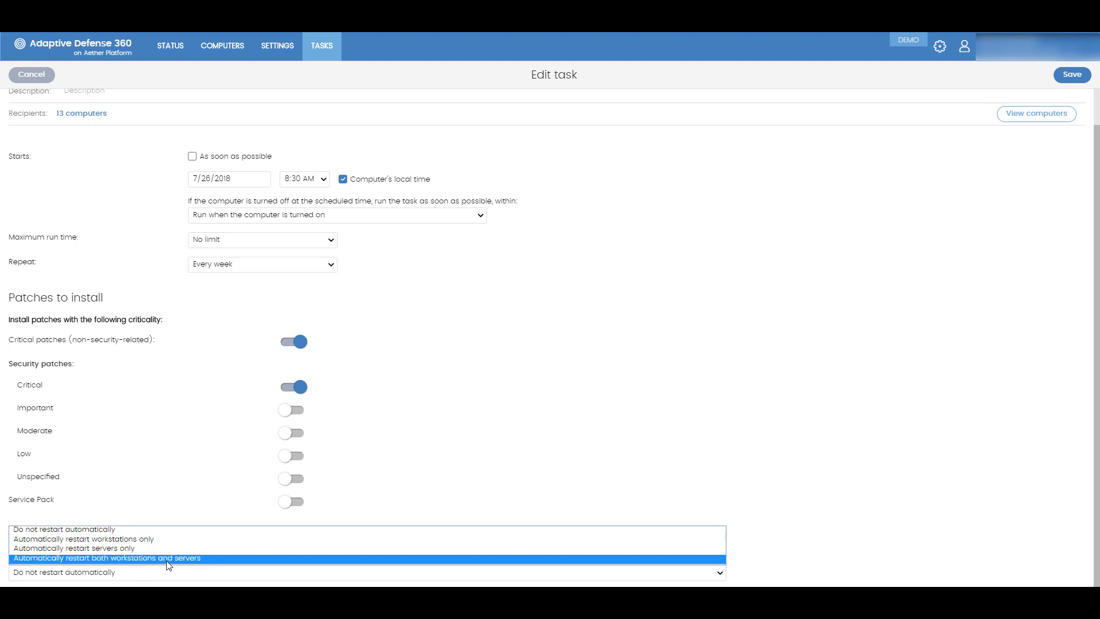
left_click(448, 404)
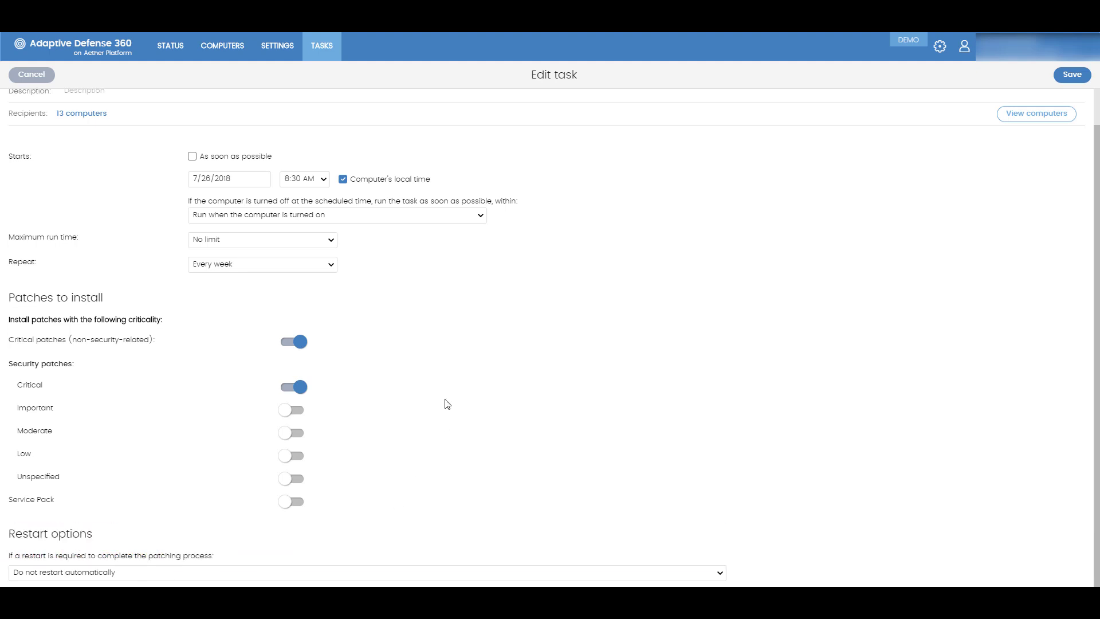
- Save the patch installation task for the 13 computers and publish it
scroll(713, 375, "up", 1)
left_click(1067, 75)
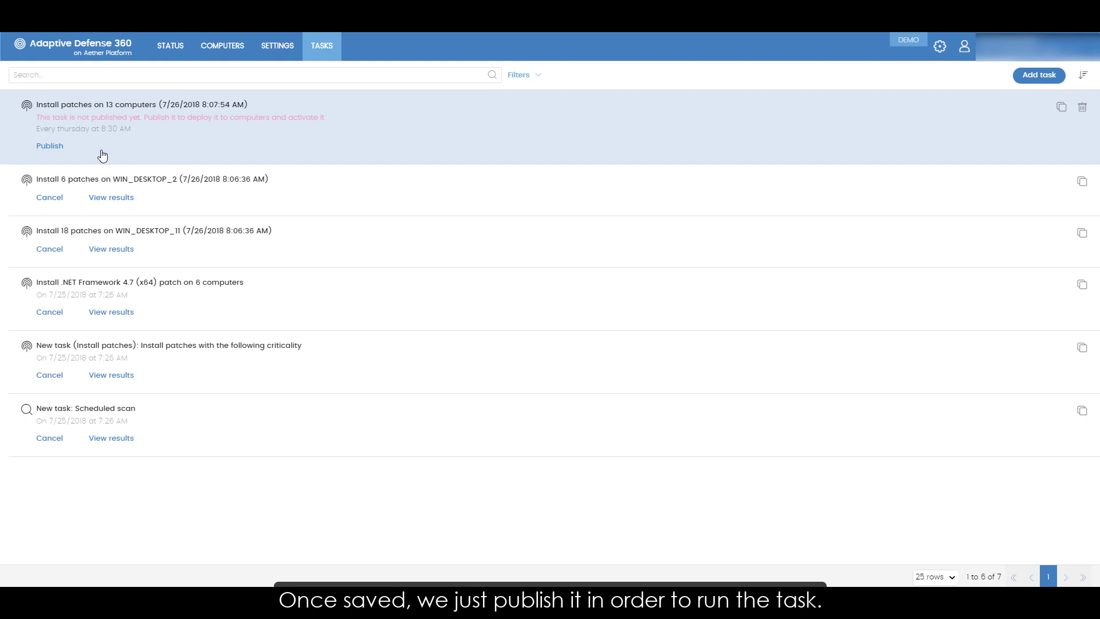
left_click(50, 146)
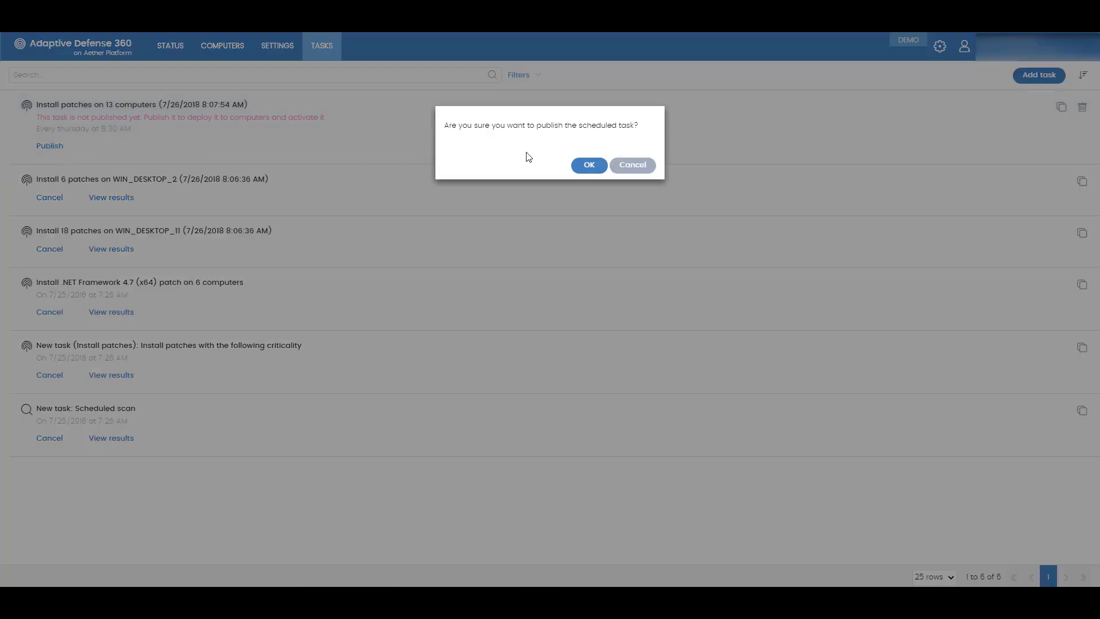
left_click(589, 165)
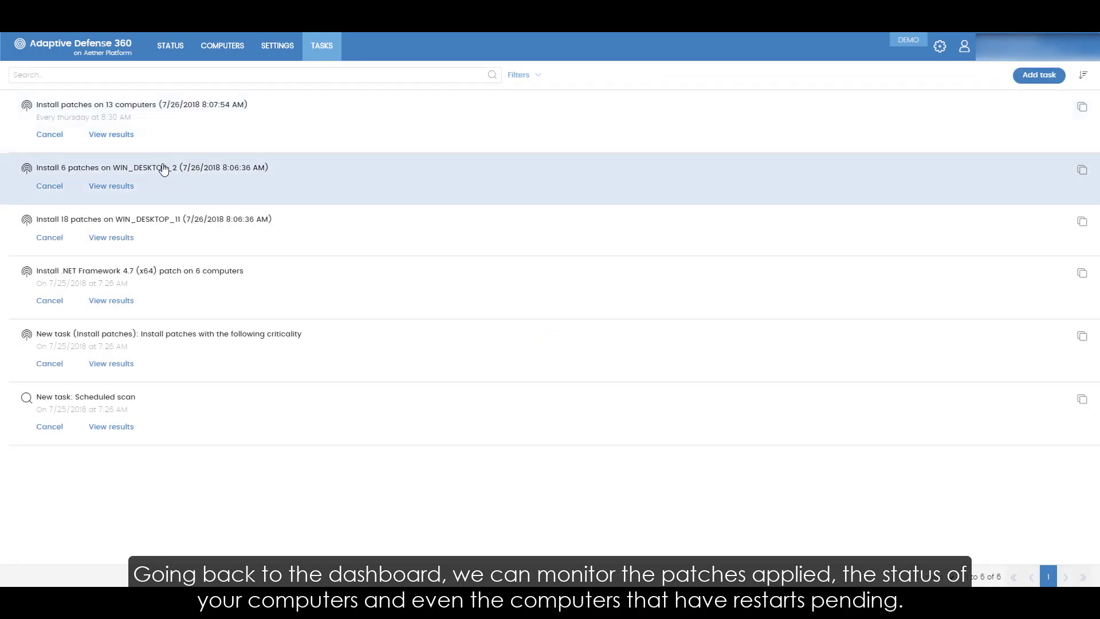
- Open the computer list behind the Patch management dashboard's status chart of Windows computers
left_click(170, 46)
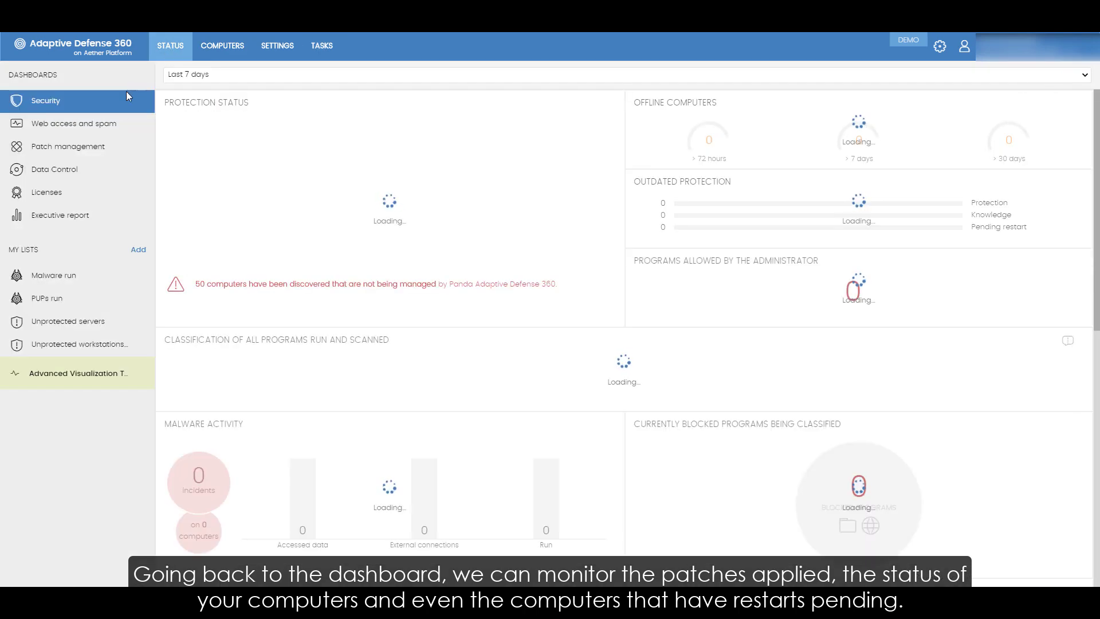
left_click(109, 150)
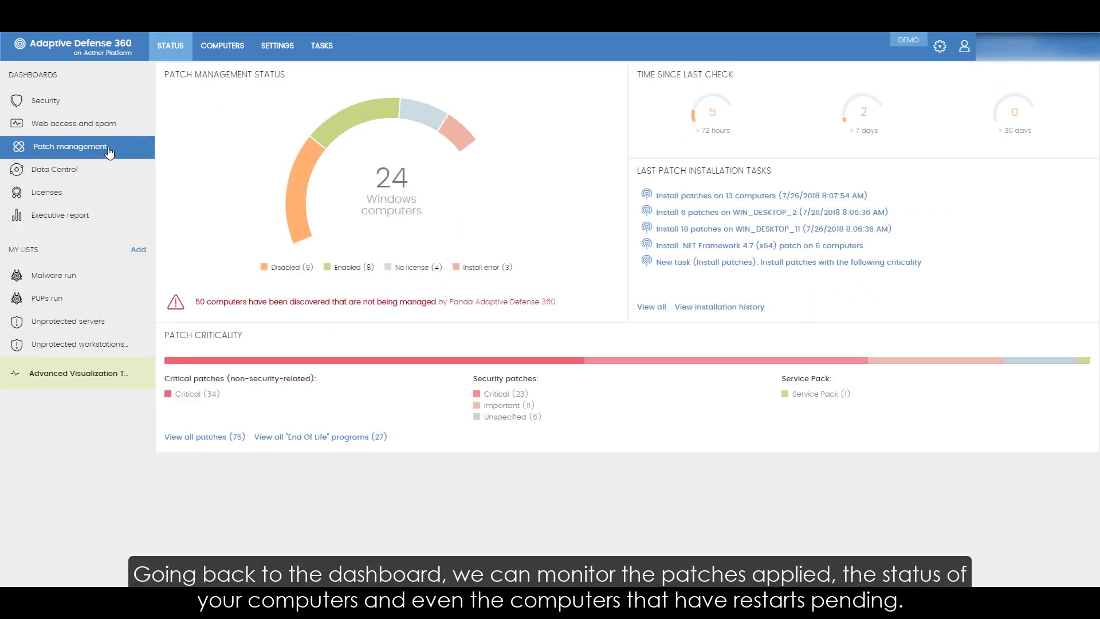
left_click(392, 190)
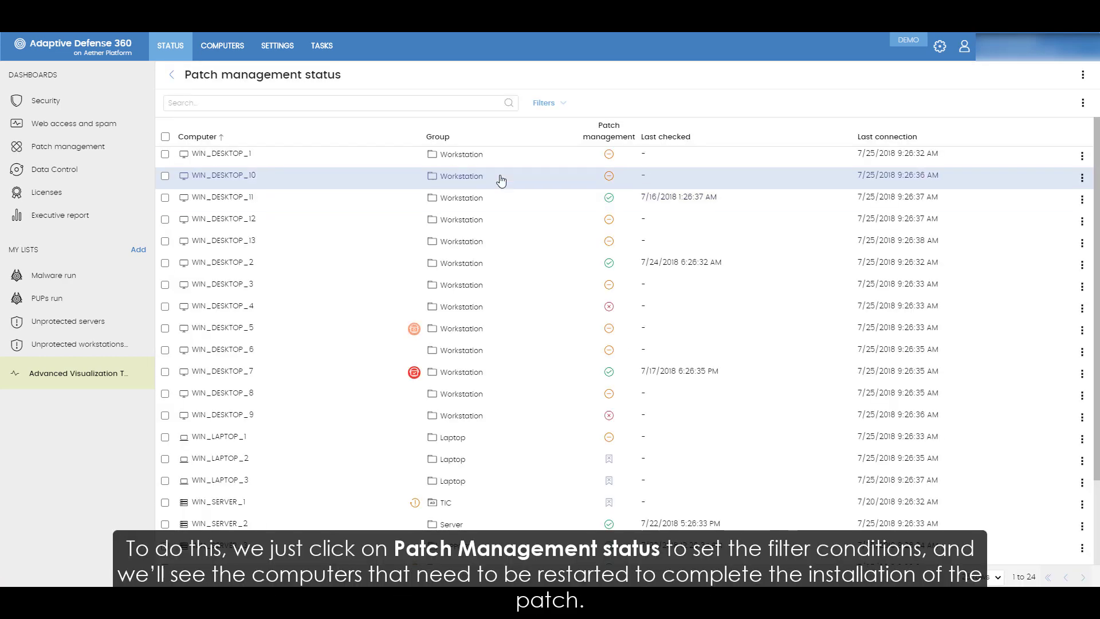
- Filter the patch management status list by pending patches requiring a restart set to Yes, check the restart indicator, and return to the dashboard
left_click(562, 105)
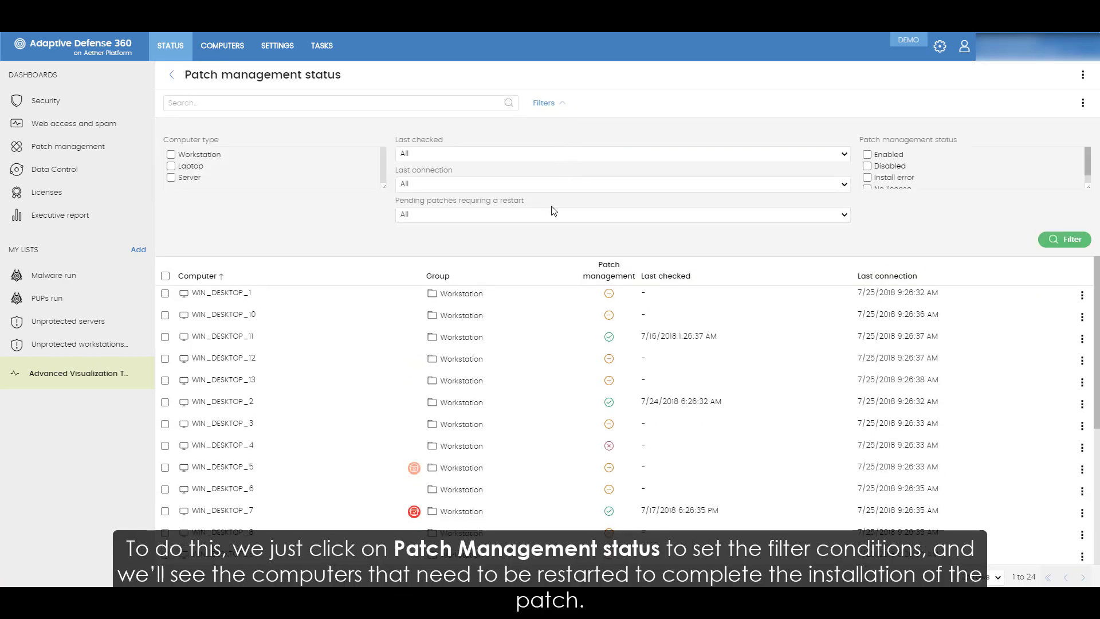
left_click(552, 216)
left_click(542, 245)
left_click(1053, 240)
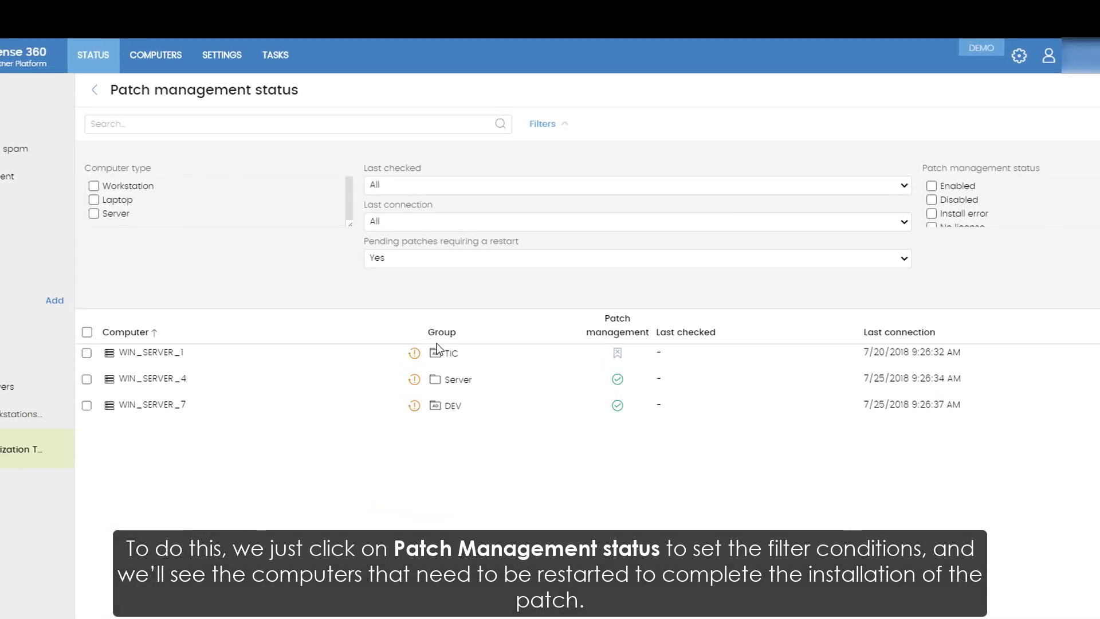
mouse_move(416, 356)
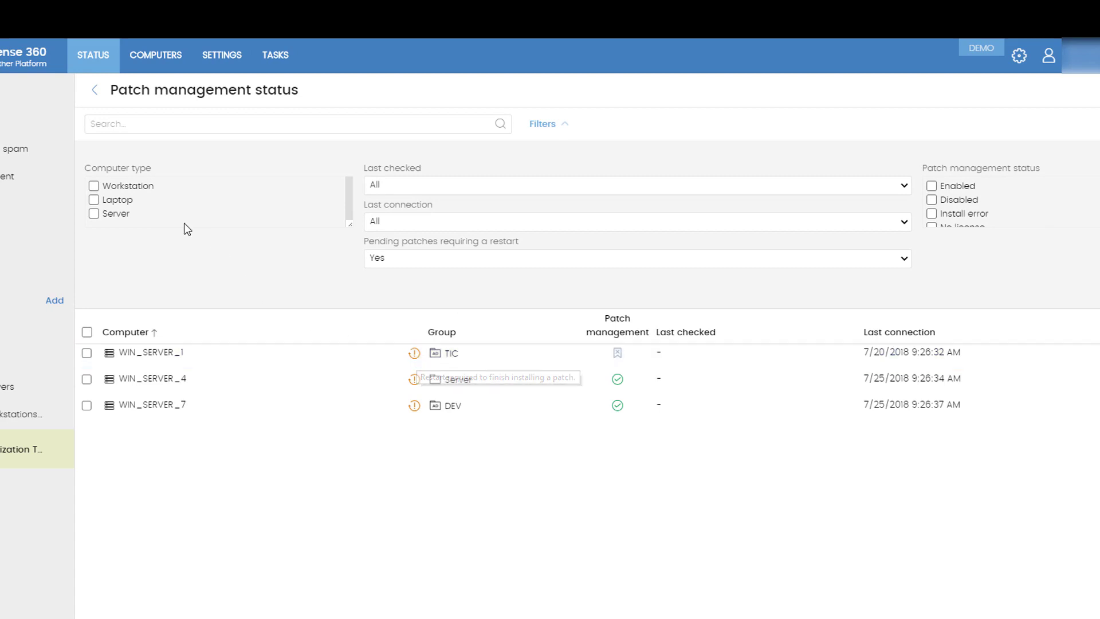
left_click(96, 91)
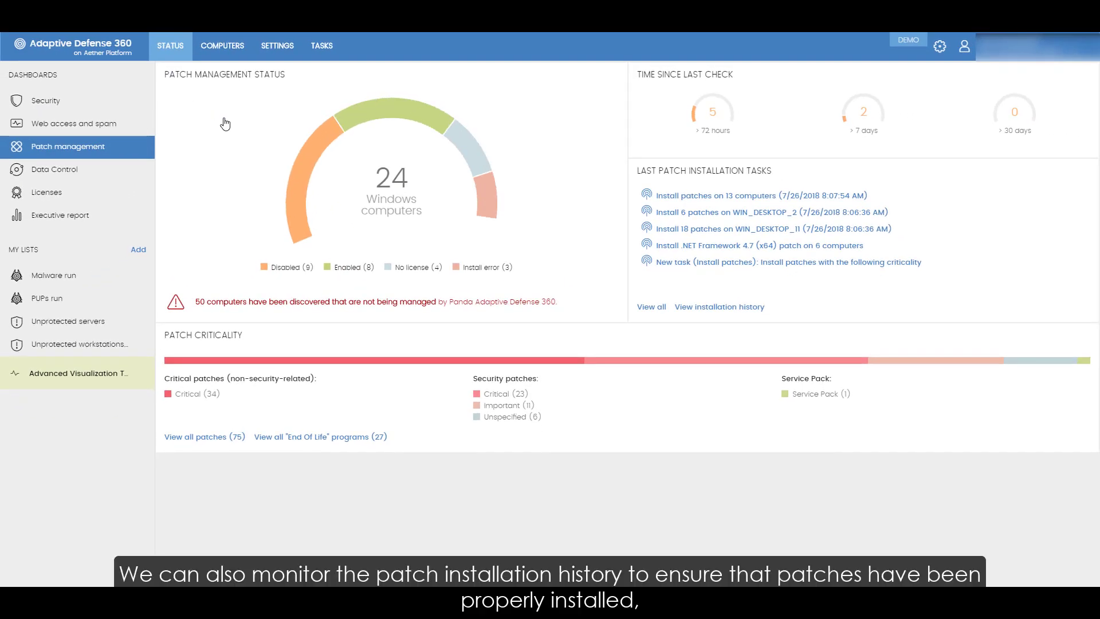
- Review the patch installation history for each computer's installation status, and return to the Patch management dashboard
left_click(720, 309)
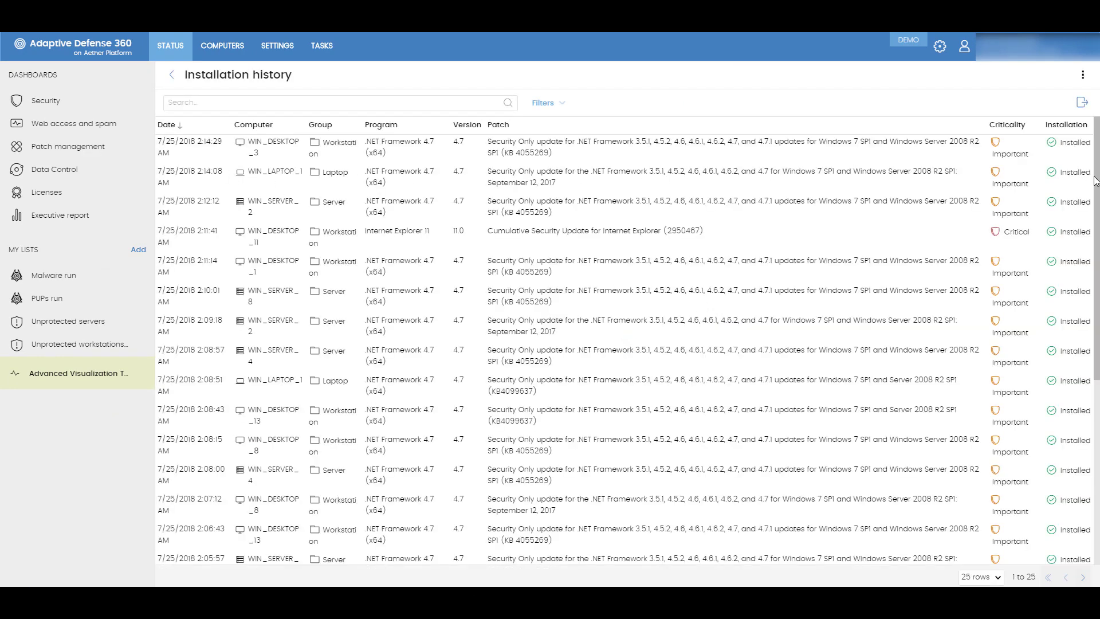
mouse_move(1097, 181)
left_mouse_down()
mouse_move(1097, 367)
mouse_move(1099, 166)
left_mouse_up()
left_click(174, 74)
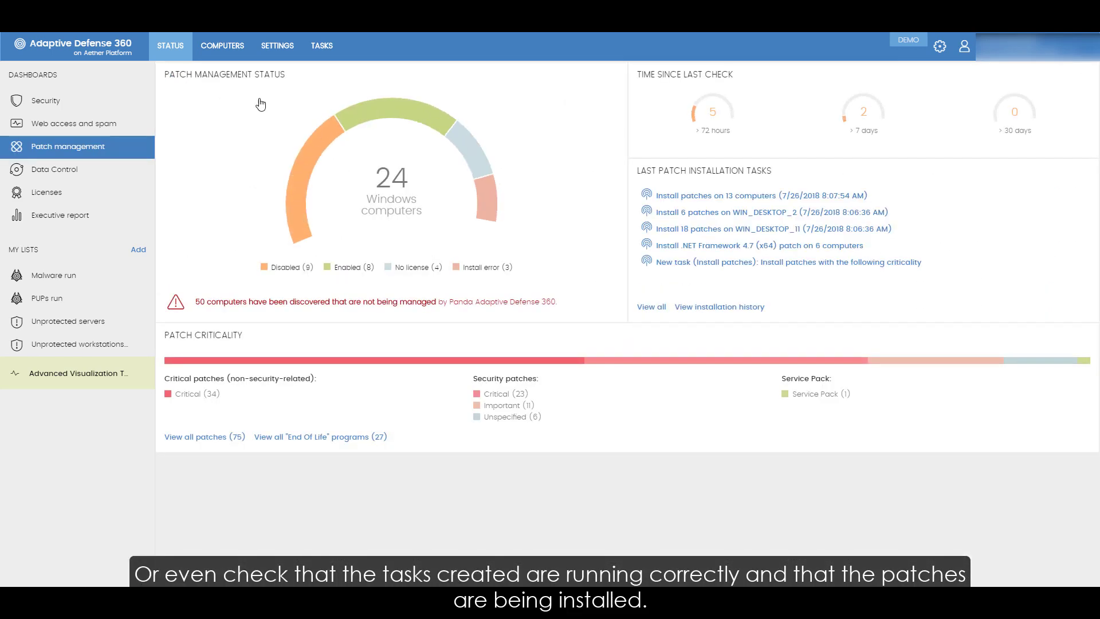
- Check the results of the .NET Framework 4.7 (x64) patch installation task on 6 computers, and go back to the task list
left_click(649, 309)
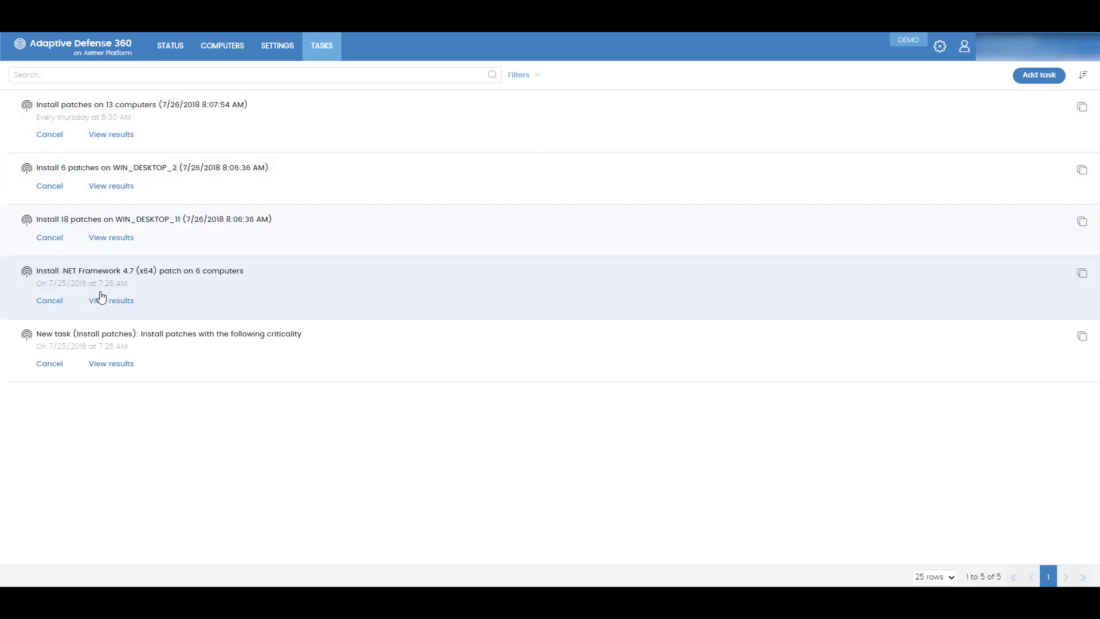
left_click(111, 301)
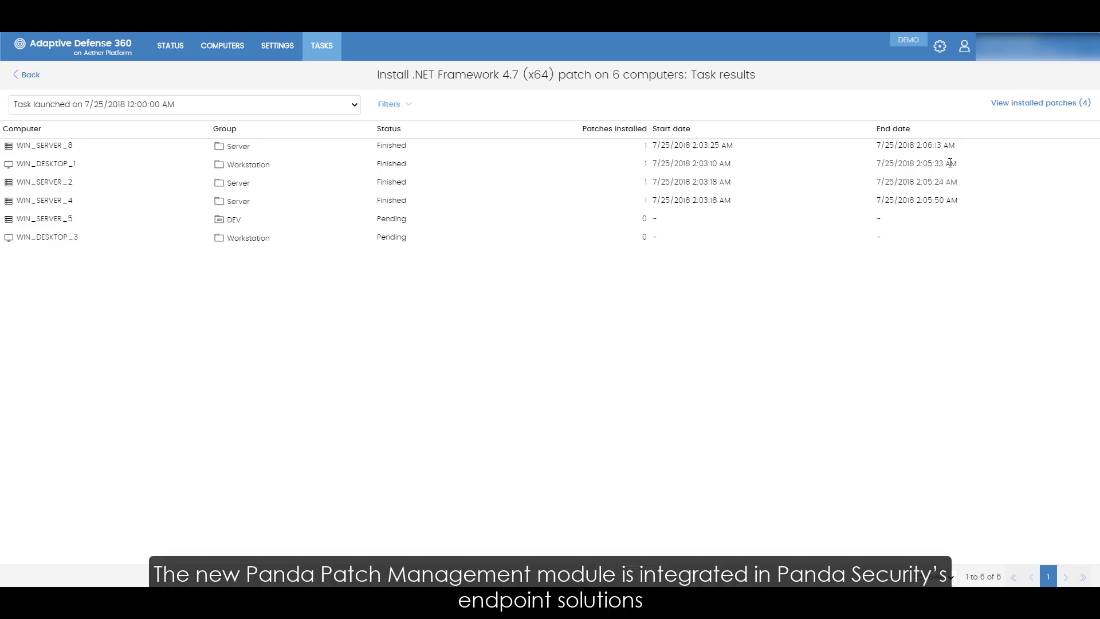
left_click(22, 77)
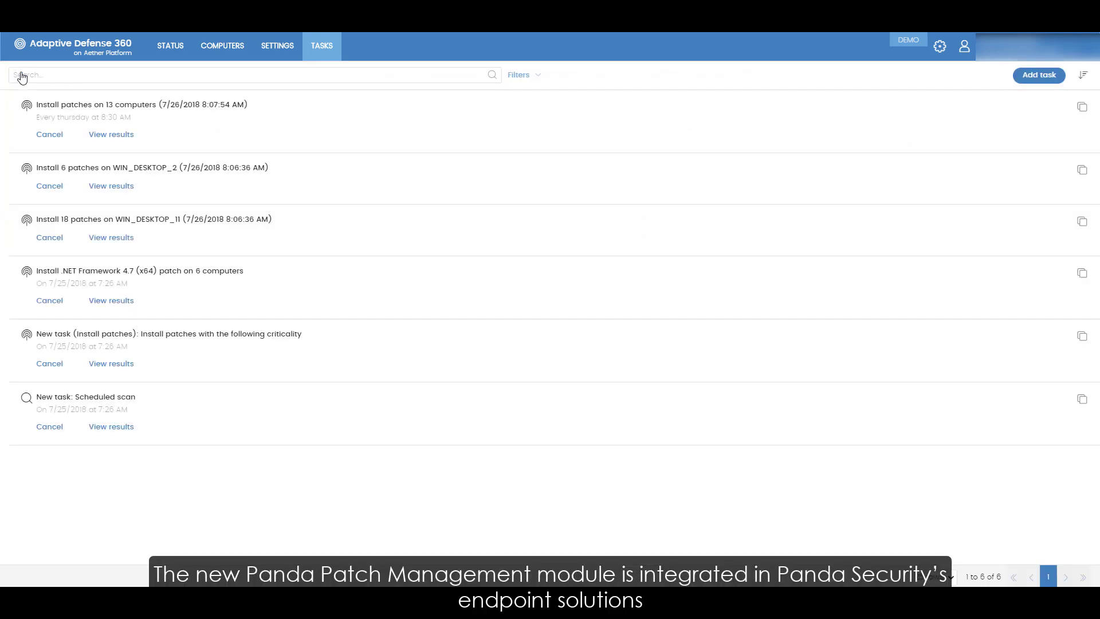
- Reopen the Patch management dashboard from the task list
left_click(170, 45)
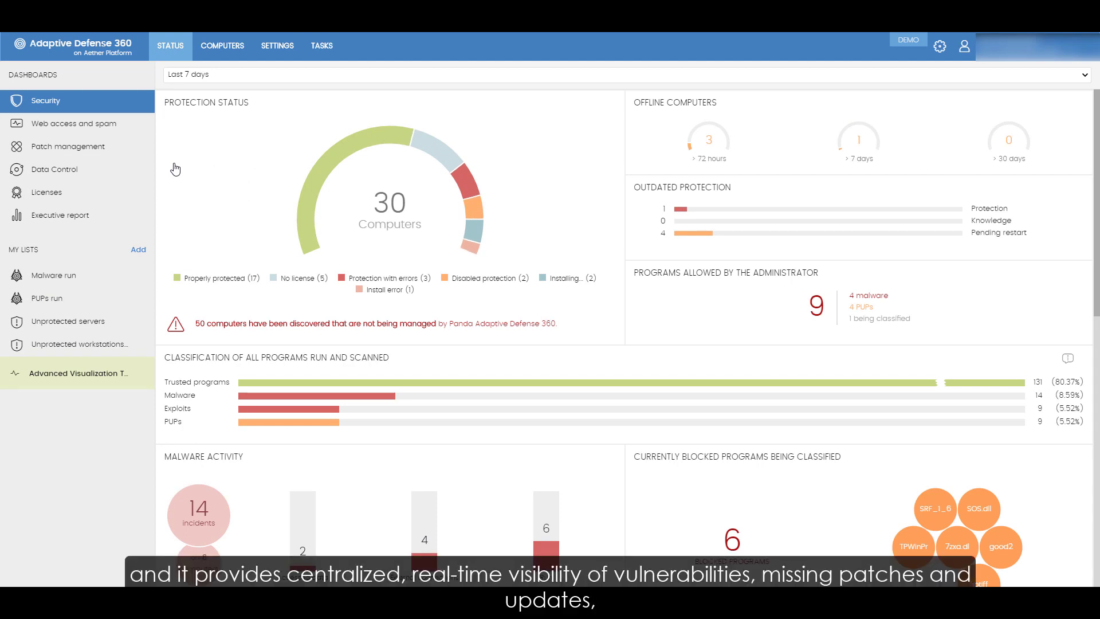
left_click(102, 152)
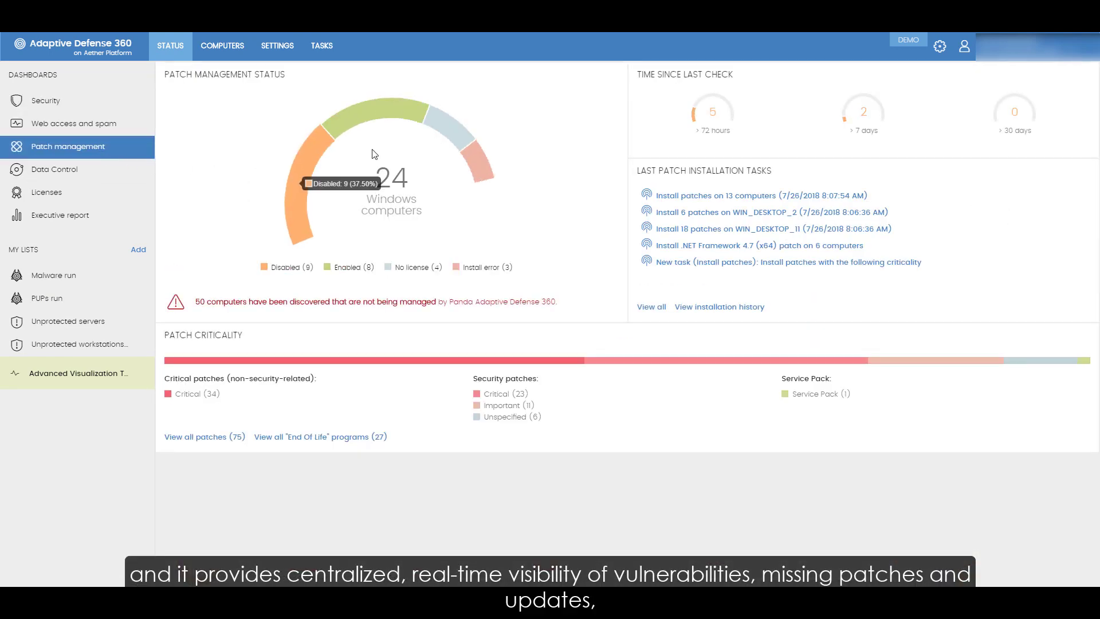